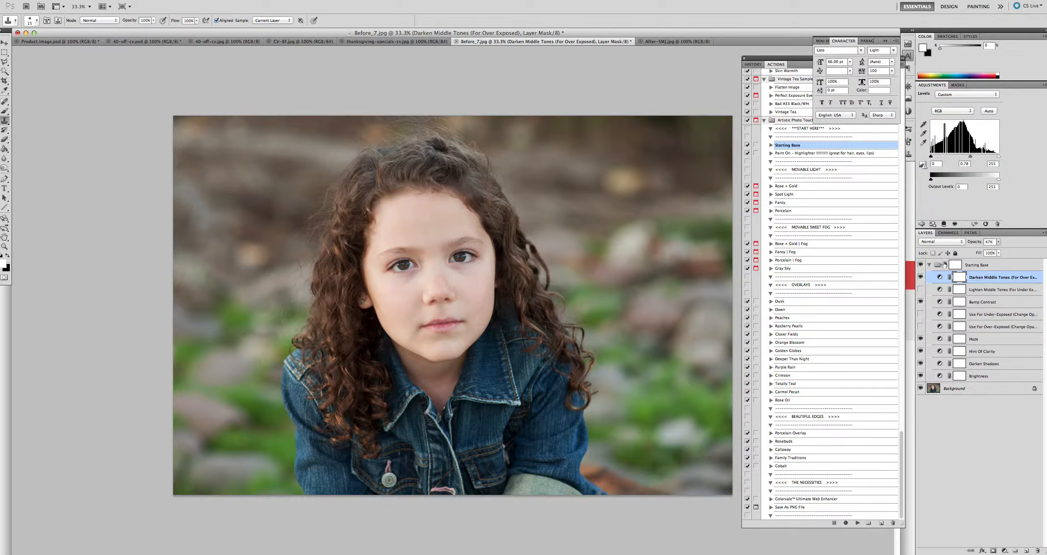
# - Delete the Starting Base layer group and compare the photo with After-SMJ.jpg
pyautogui.click(997, 267)
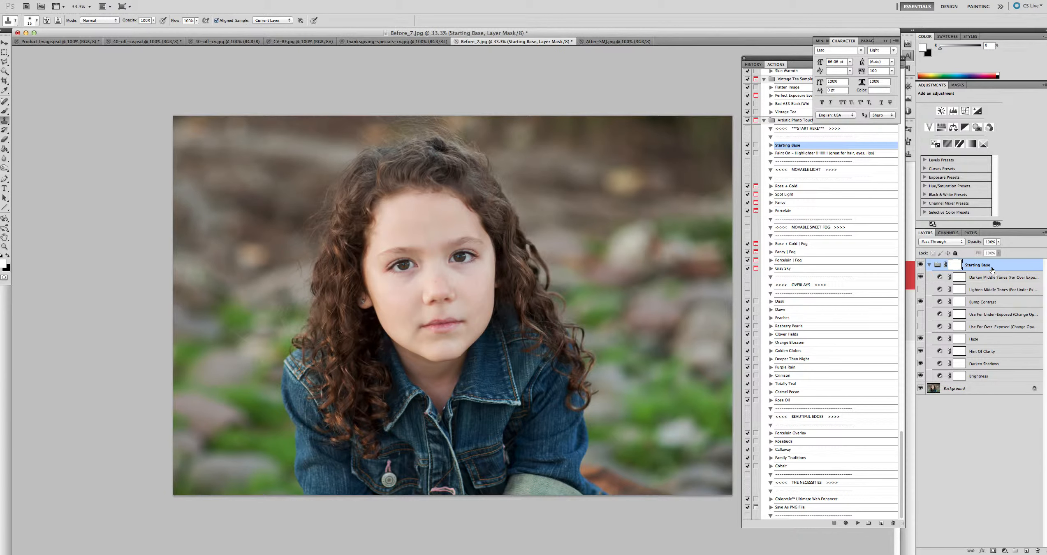
pyautogui.click(1038, 550)
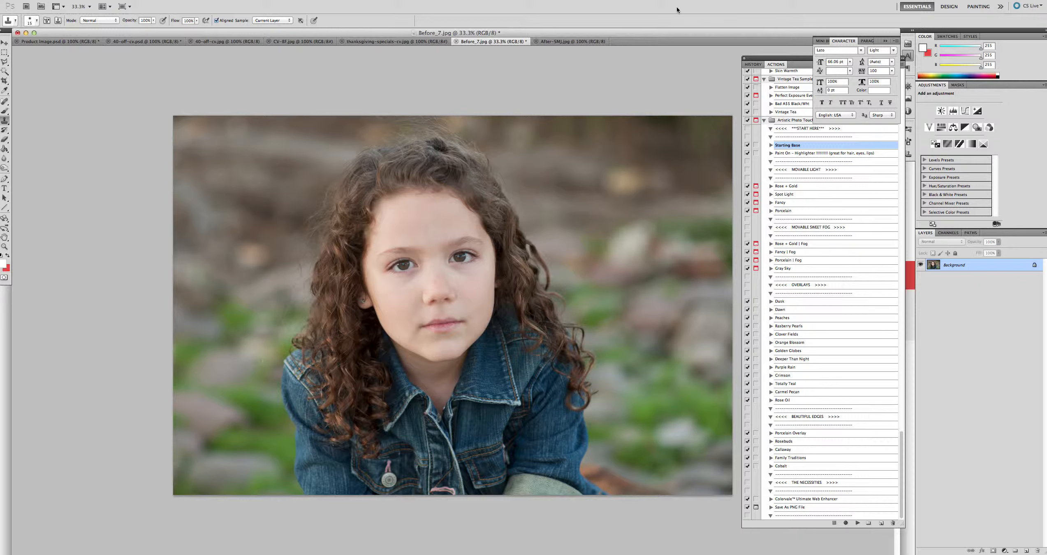
pyautogui.click(582, 43)
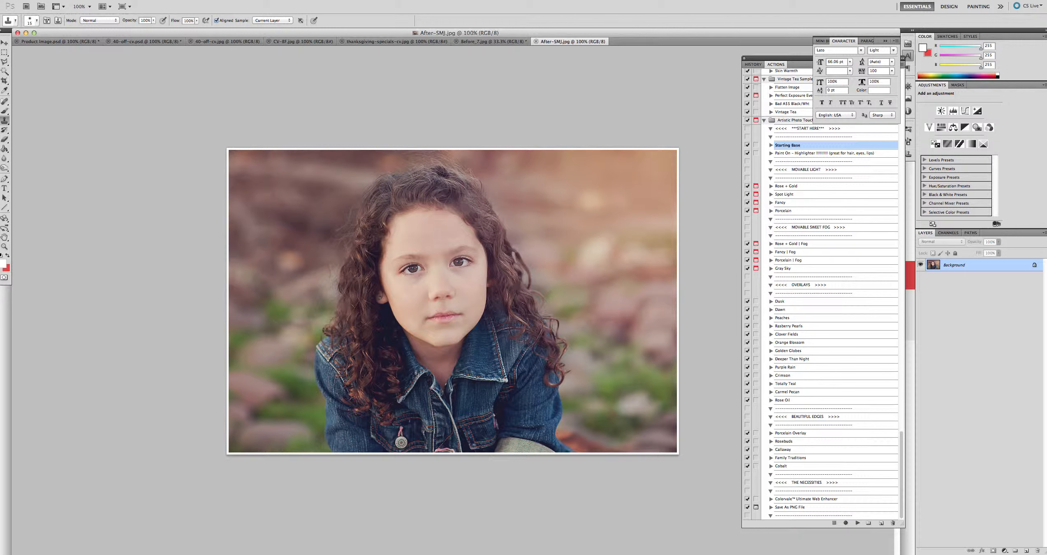
pyautogui.click(478, 43)
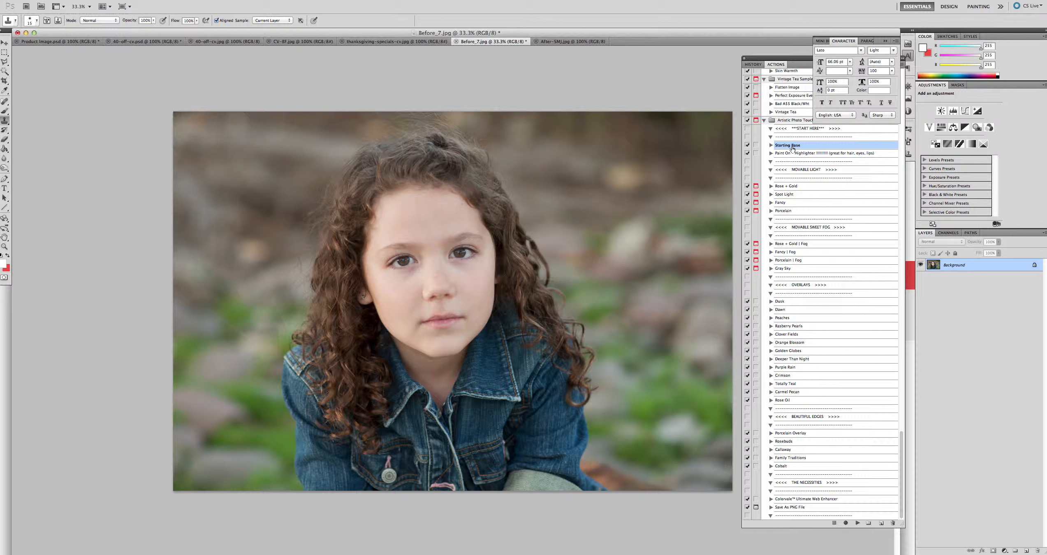
# - Run the Starting Base action on Before_7.jpg and preview its effect by toggling the new group's visibility
pyautogui.click(857, 522)
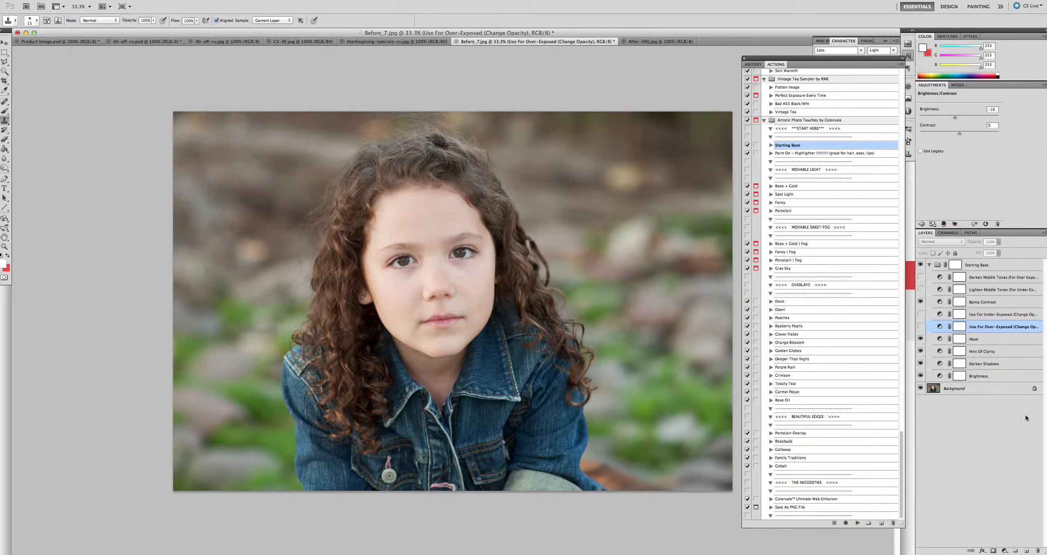
pyautogui.click(921, 265)
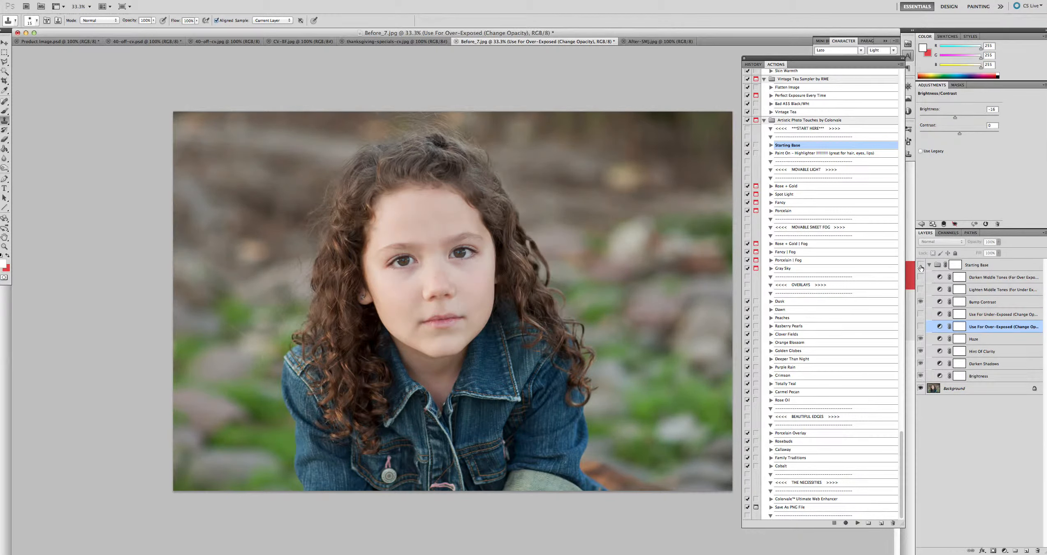
pyautogui.click(920, 265)
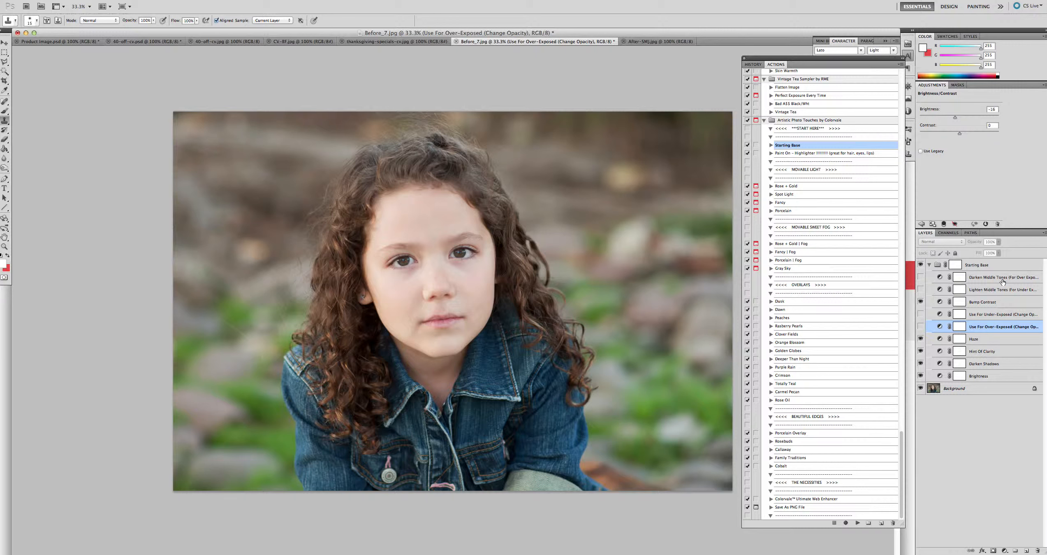
# - Show the Darken Middle Tones (For Over Exposed) layer and reduce its opacity to about 45%
pyautogui.click(986, 279)
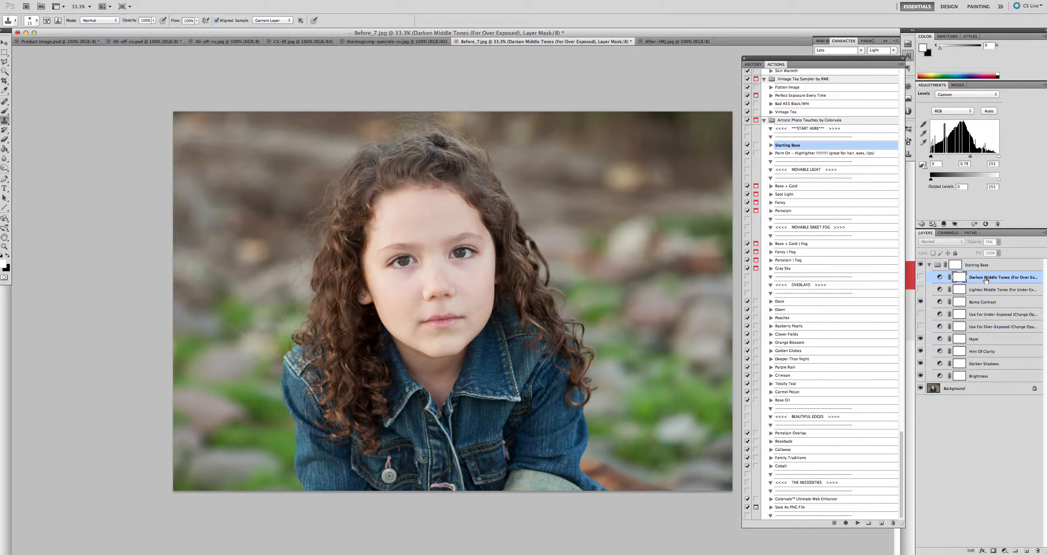
pyautogui.click(921, 277)
pyautogui.click(924, 279)
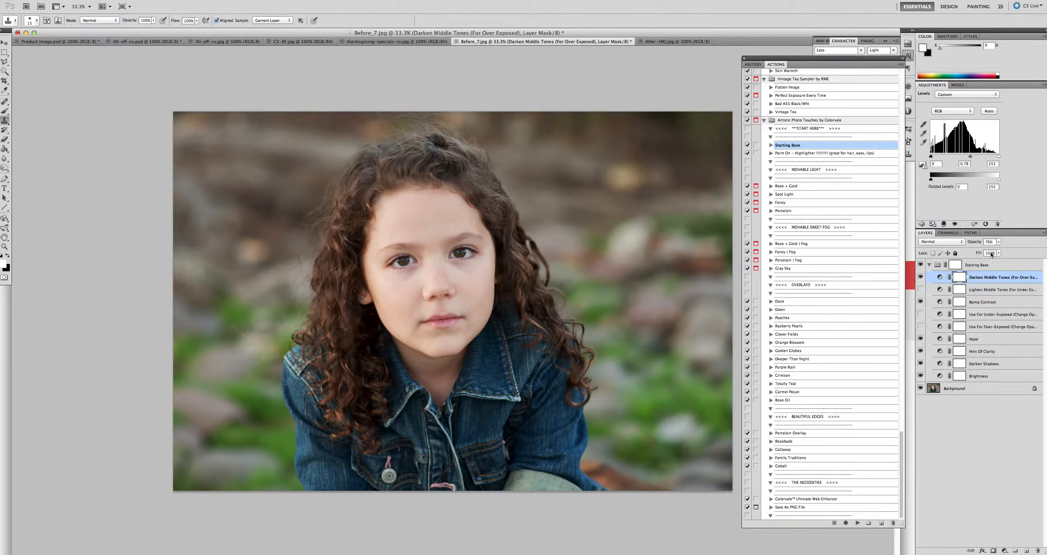
pyautogui.click(999, 241)
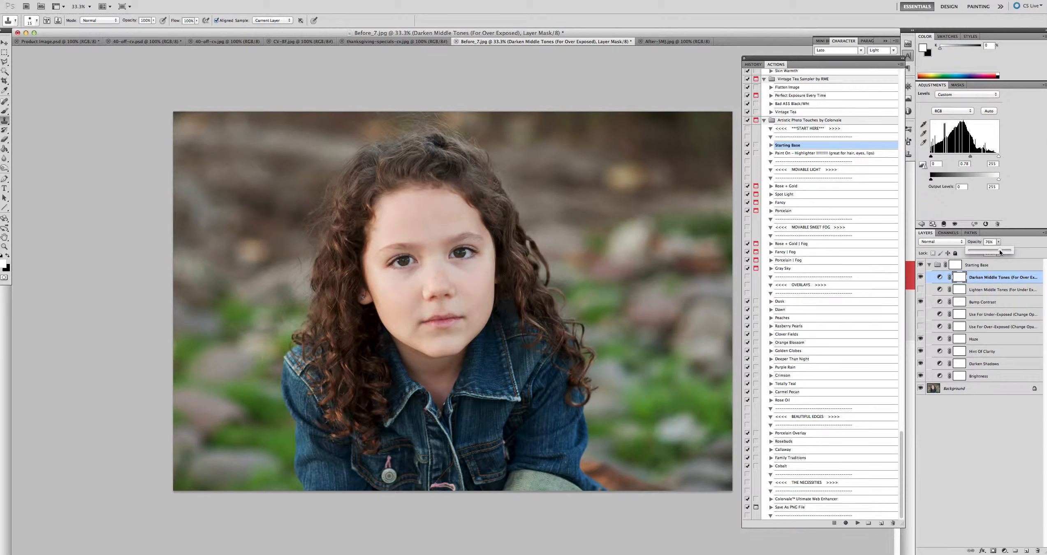
pyautogui.moveTo(1001, 251); pyautogui.dragTo(988, 250)
# - Show the Use For Over-Exposed layer, lower its opacity, and collapse the Starting Base group
pyautogui.click(922, 328)
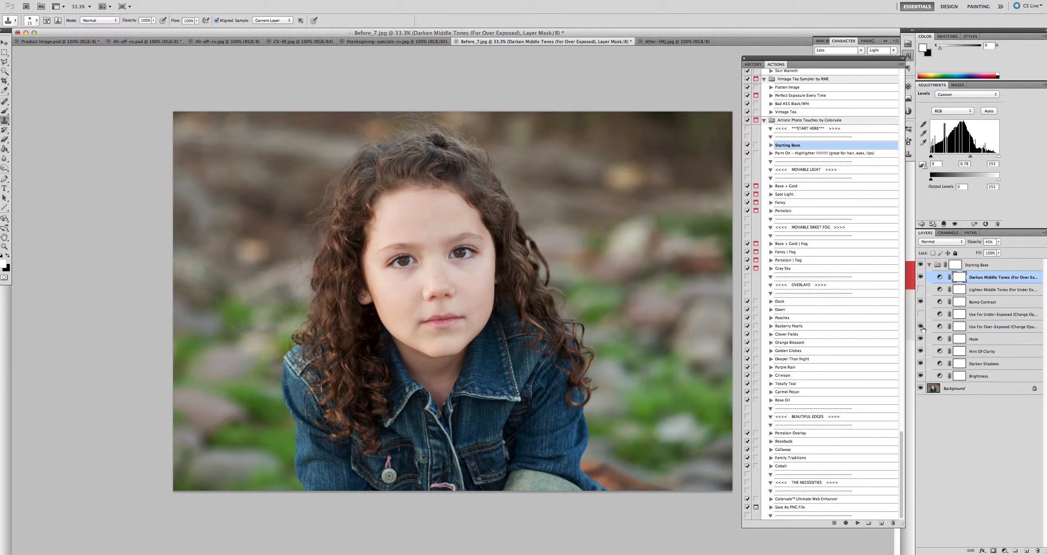
pyautogui.click(989, 327)
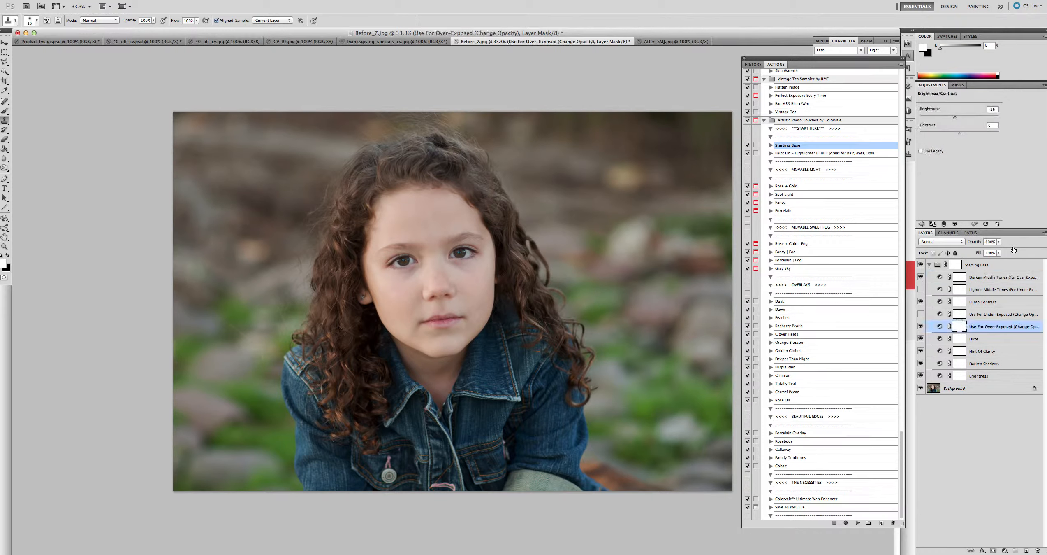
pyautogui.click(998, 242)
pyautogui.moveTo(1002, 250); pyautogui.dragTo(974, 251)
pyautogui.click(930, 267)
pyautogui.click(930, 267)
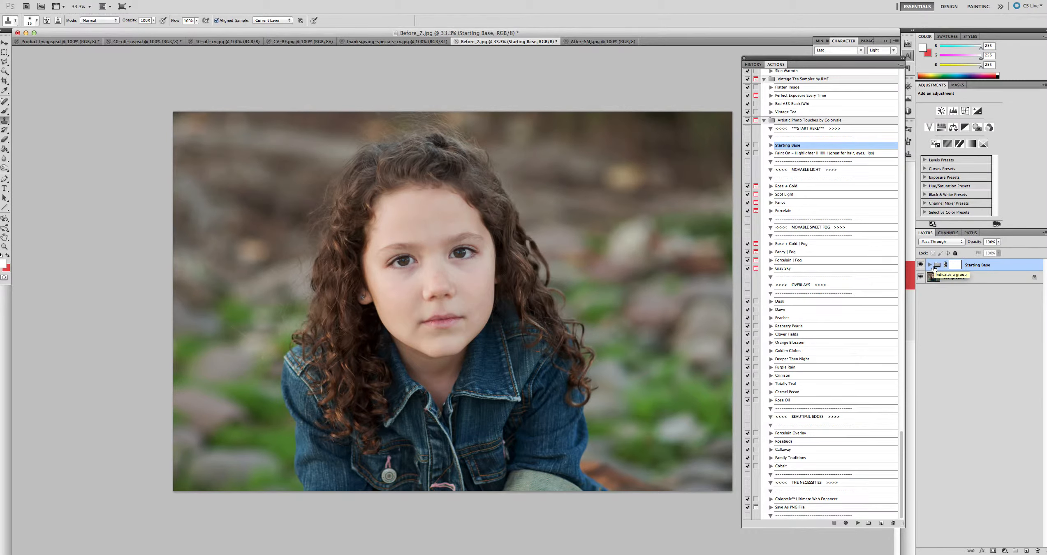
# - Run the Porcelain movable light action above the Starting Base group, placing its light in the photo's upper-right background
pyautogui.click(972, 280)
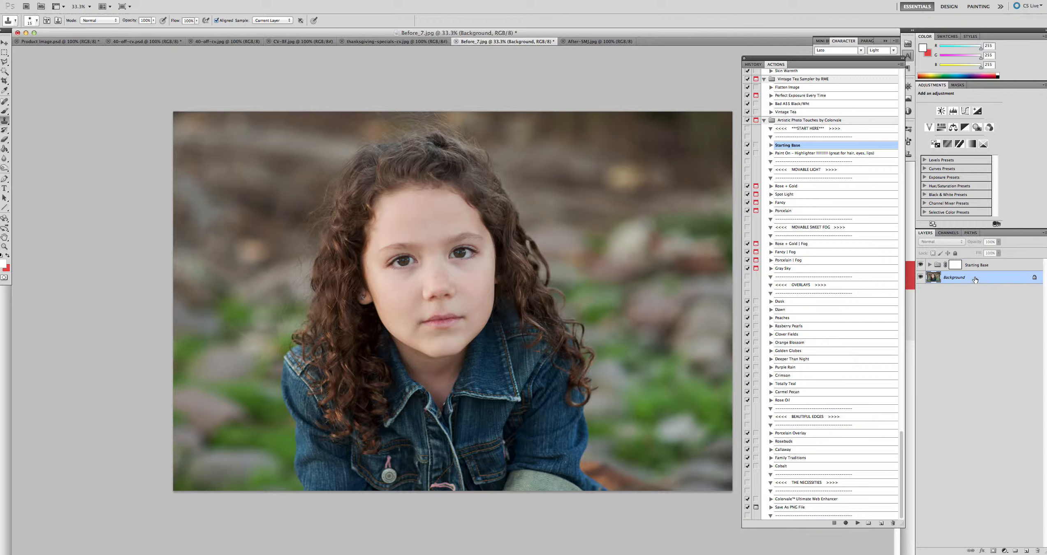
pyautogui.click(969, 265)
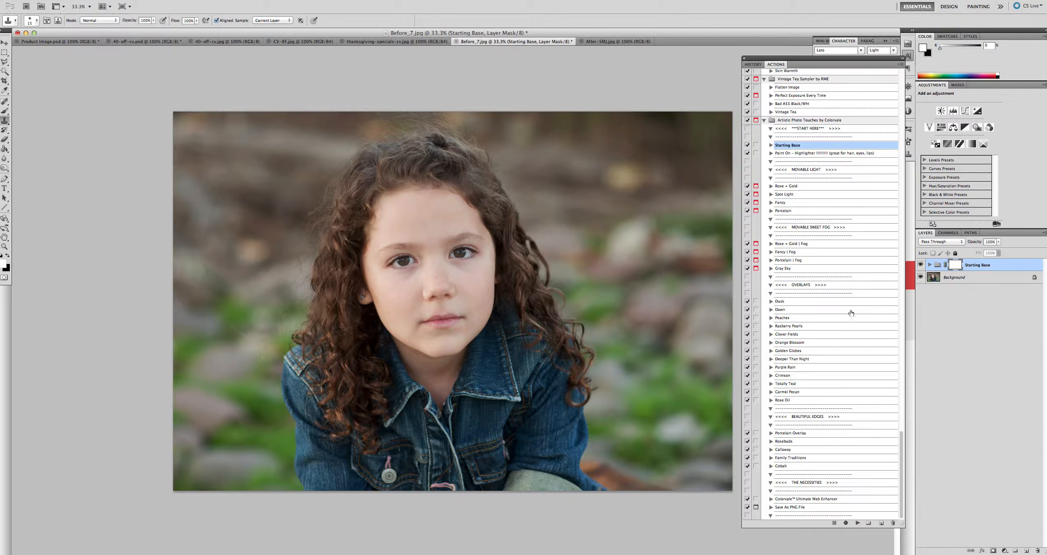
pyautogui.click(792, 212)
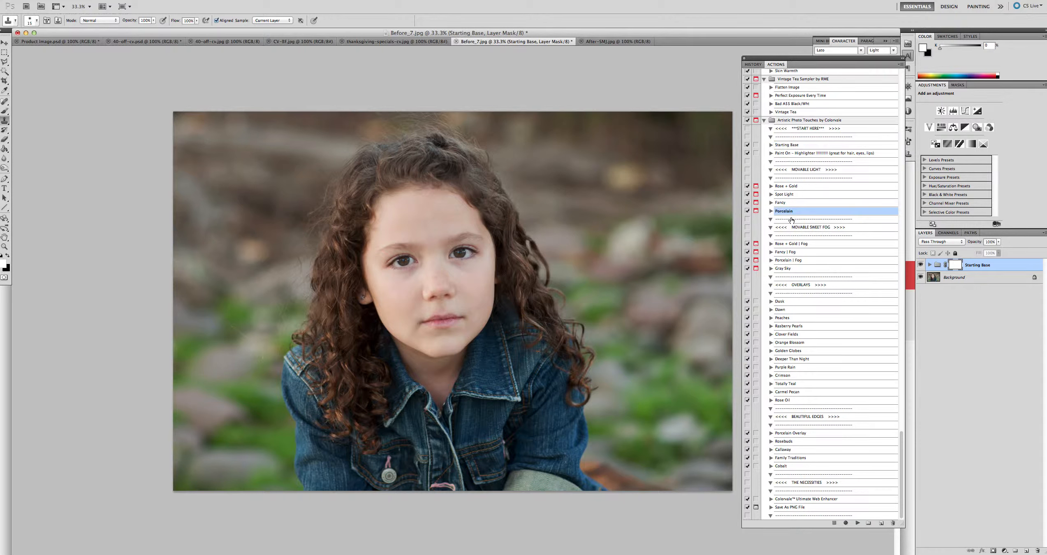
pyautogui.click(857, 523)
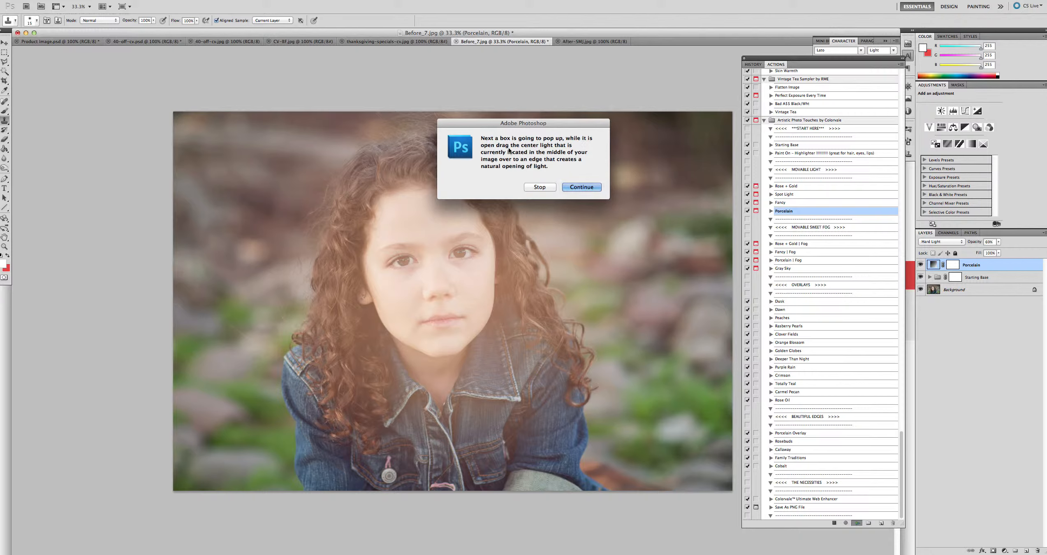
pyautogui.click(582, 187)
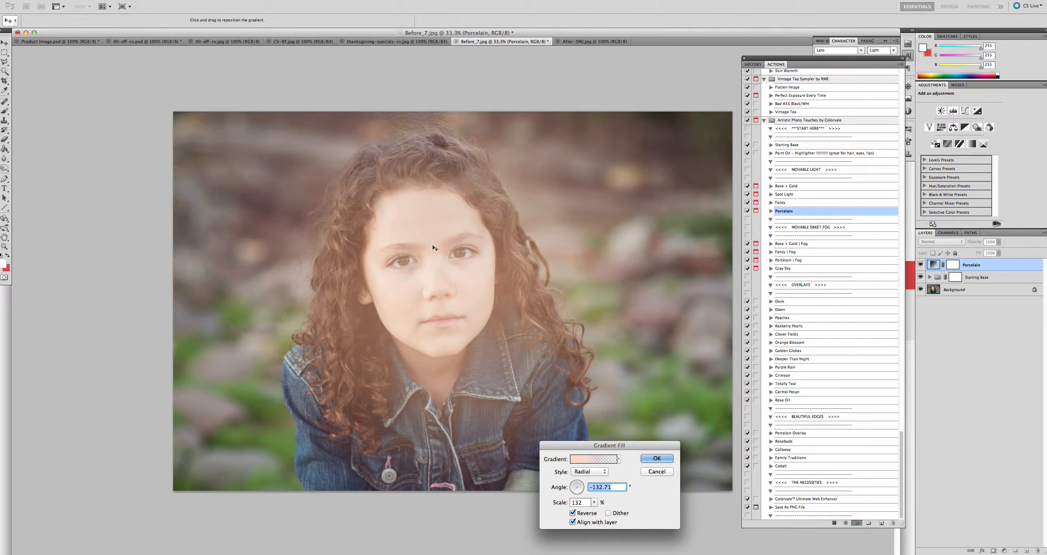
pyautogui.moveTo(440, 243); pyautogui.dragTo(634, 174)
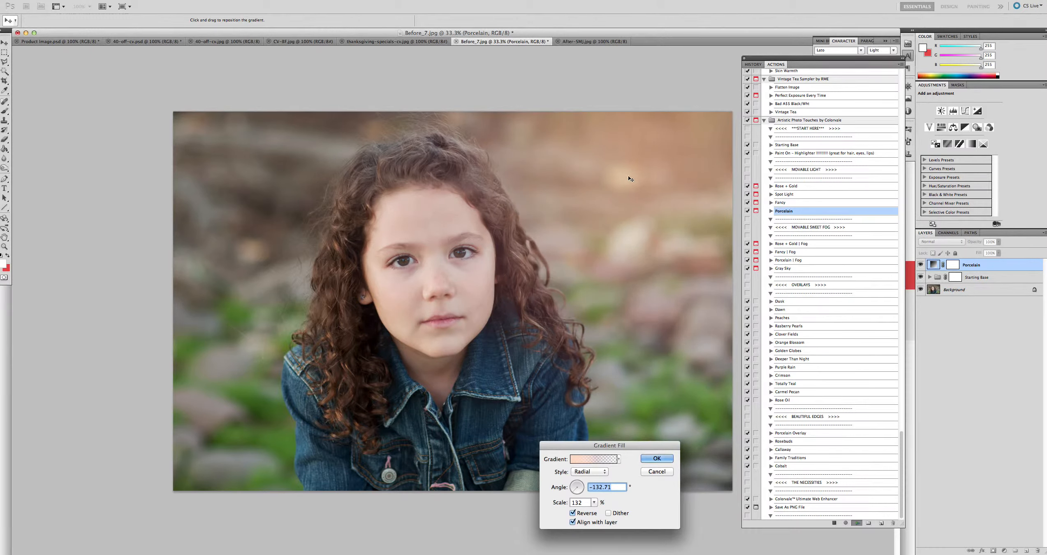
pyautogui.click(657, 459)
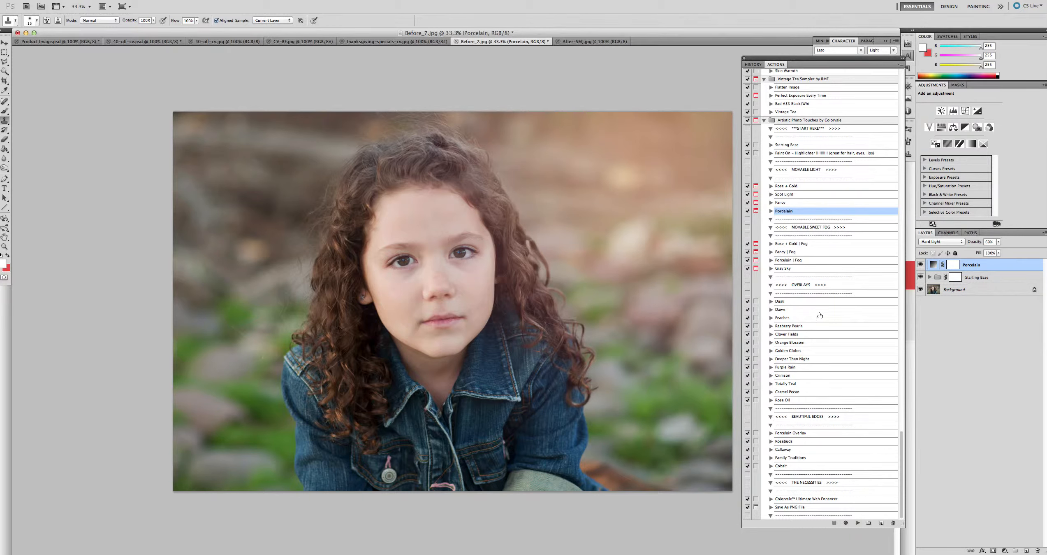
# - Run the Dawn and Peaches overlay actions
pyautogui.click(792, 309)
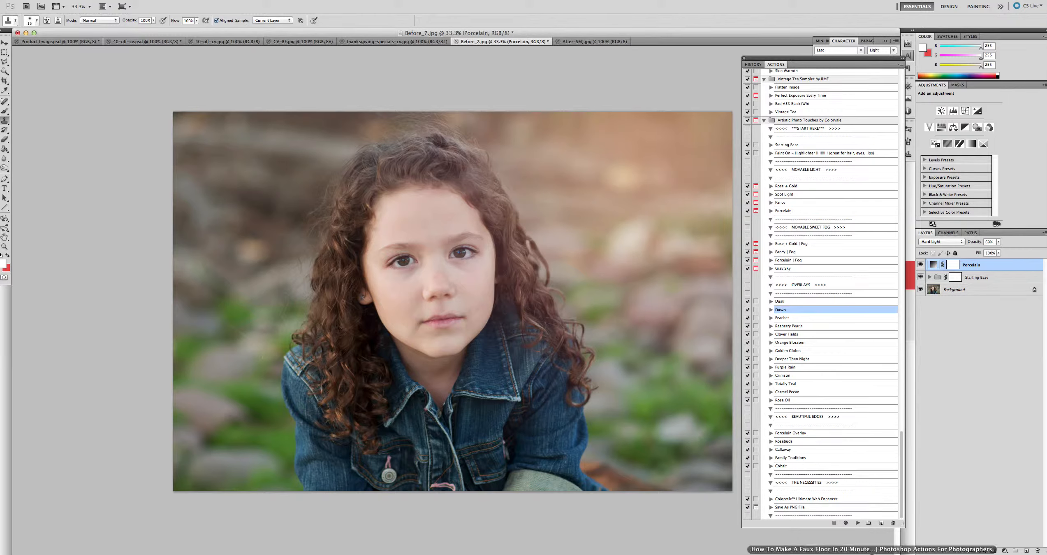
pyautogui.click(858, 523)
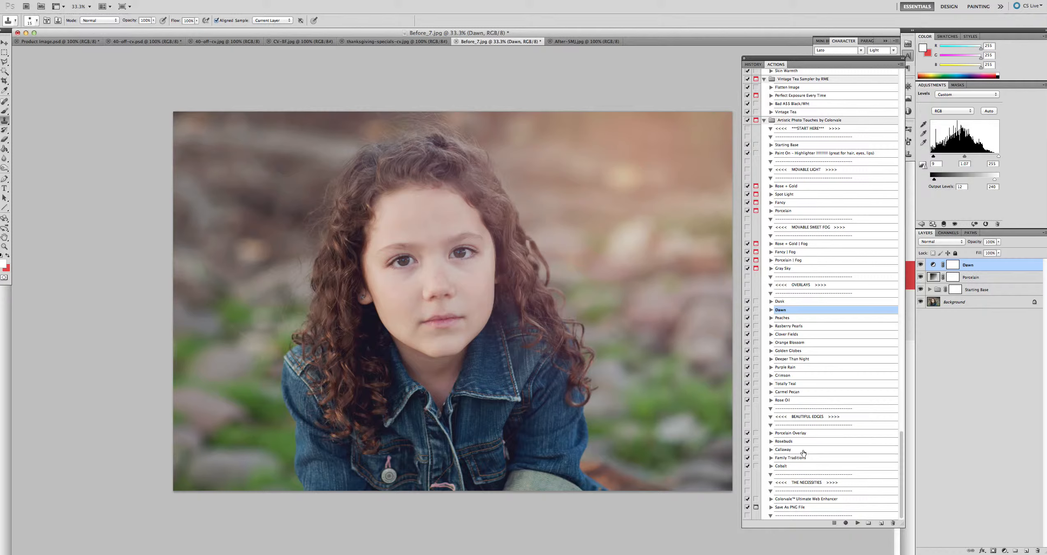
pyautogui.click(789, 319)
pyautogui.click(857, 522)
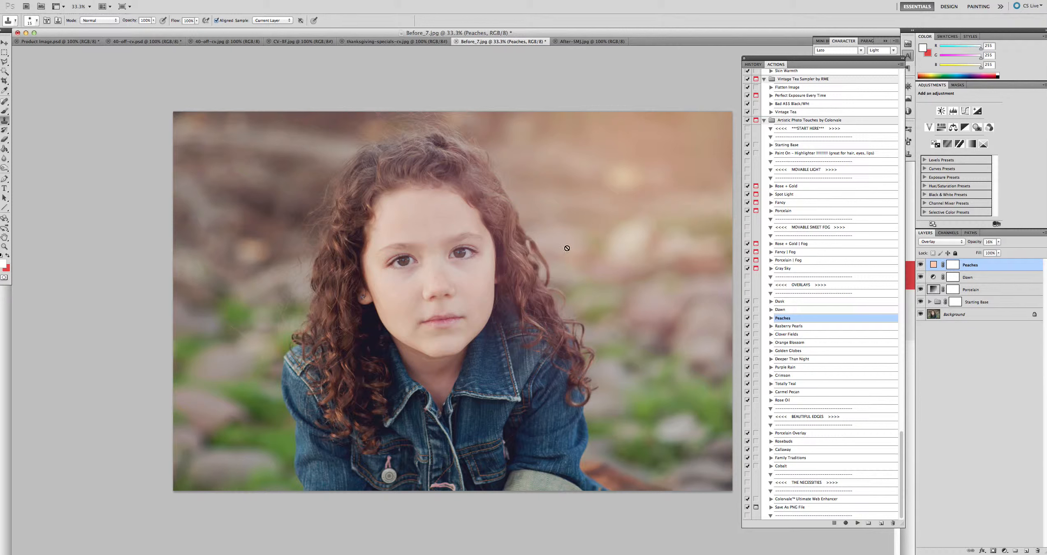
# - Mask the Peaches overlay off the girl's hair on both sides using an enlarged black brush
pyautogui.click(953, 265)
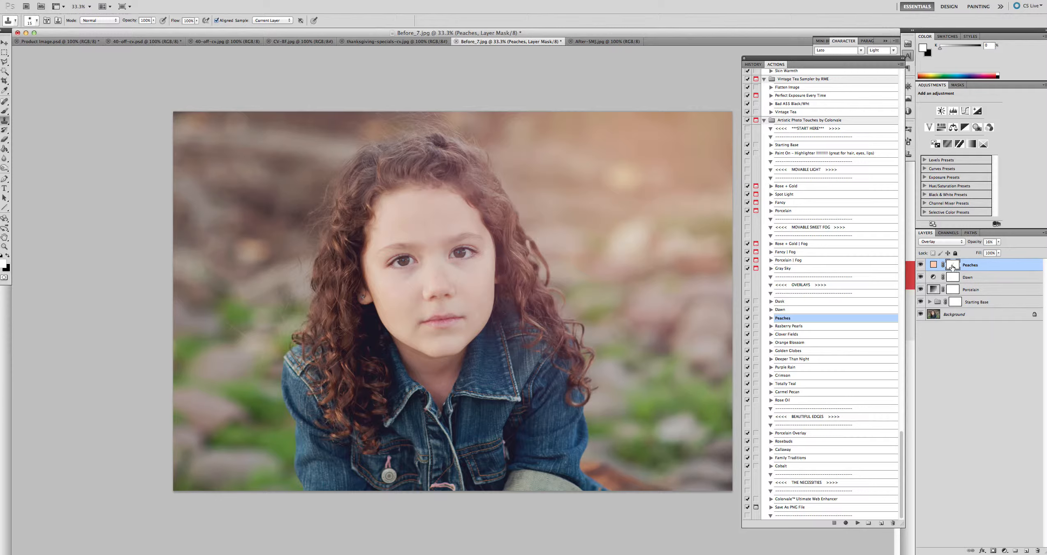
pyautogui.click(4, 111)
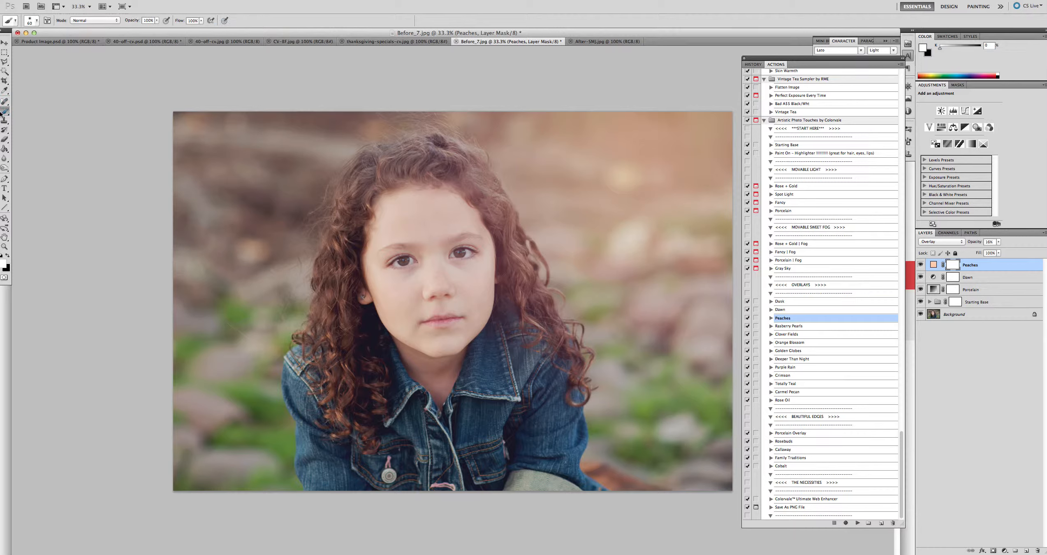
pyautogui.click(8, 256)
pyautogui.press(']')
pyautogui.press(']')
pyautogui.press(']')
pyautogui.press(']')
pyautogui.press(']')
pyautogui.press(']')
pyautogui.press(']')
pyautogui.press(']')
pyautogui.press(']')
pyautogui.moveTo(354, 189)
pyautogui.mouseDown()
pyautogui.moveTo(333, 244)
pyautogui.moveTo(344, 311)
pyautogui.moveTo(348, 220)
pyautogui.moveTo(350, 393)
pyautogui.moveTo(362, 361)
pyautogui.mouseUp()
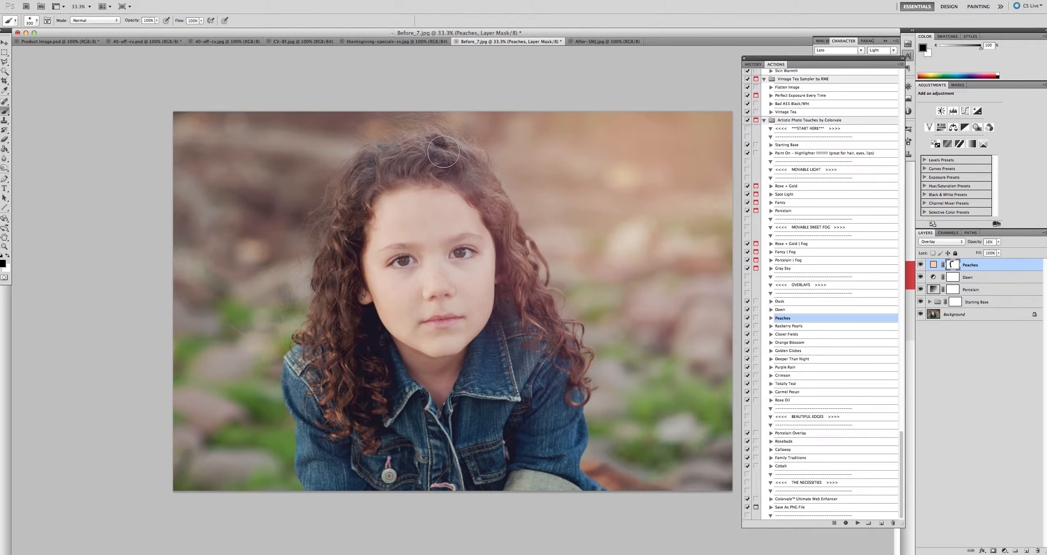
pyautogui.moveTo(444, 152)
pyautogui.mouseDown()
pyautogui.moveTo(492, 197)
pyautogui.moveTo(514, 291)
pyautogui.moveTo(535, 298)
pyautogui.moveTo(576, 383)
pyautogui.moveTo(551, 334)
pyautogui.moveTo(532, 336)
pyautogui.moveTo(541, 316)
pyautogui.mouseUp()
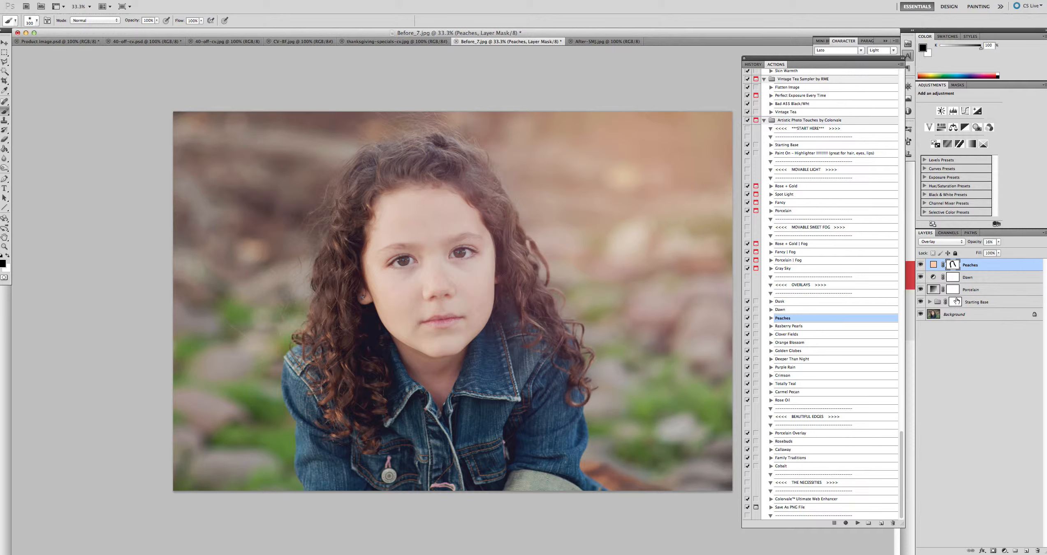
# - Run the Callaway and Family Traditions actions from the Beautiful Edges set
pyautogui.click(797, 450)
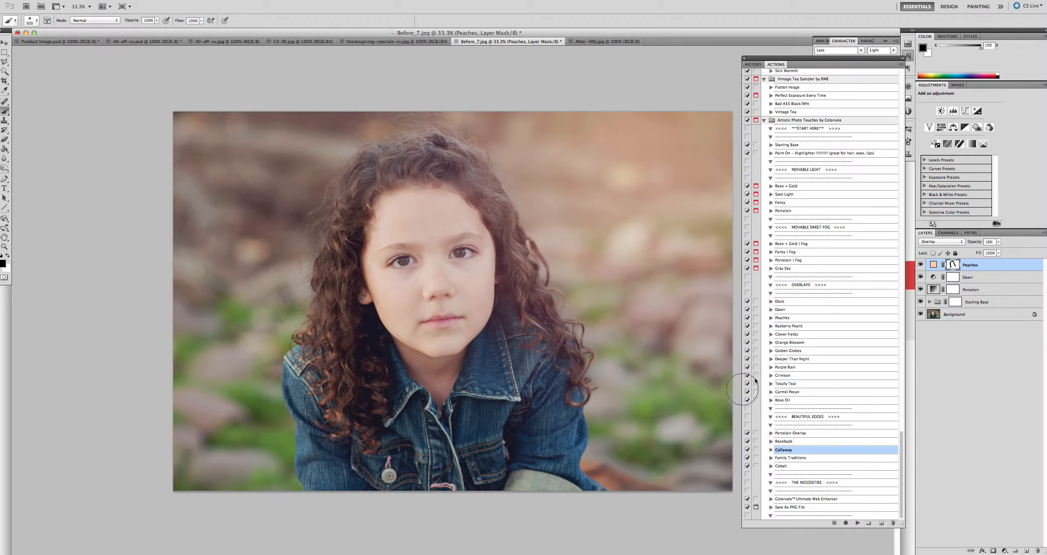
pyautogui.click(857, 523)
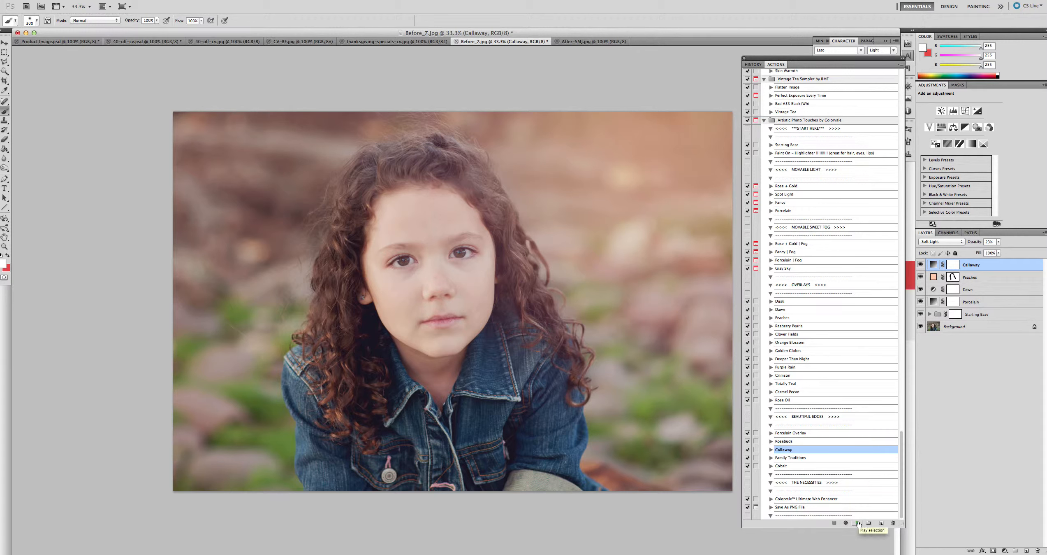
pyautogui.click(803, 458)
pyautogui.click(858, 522)
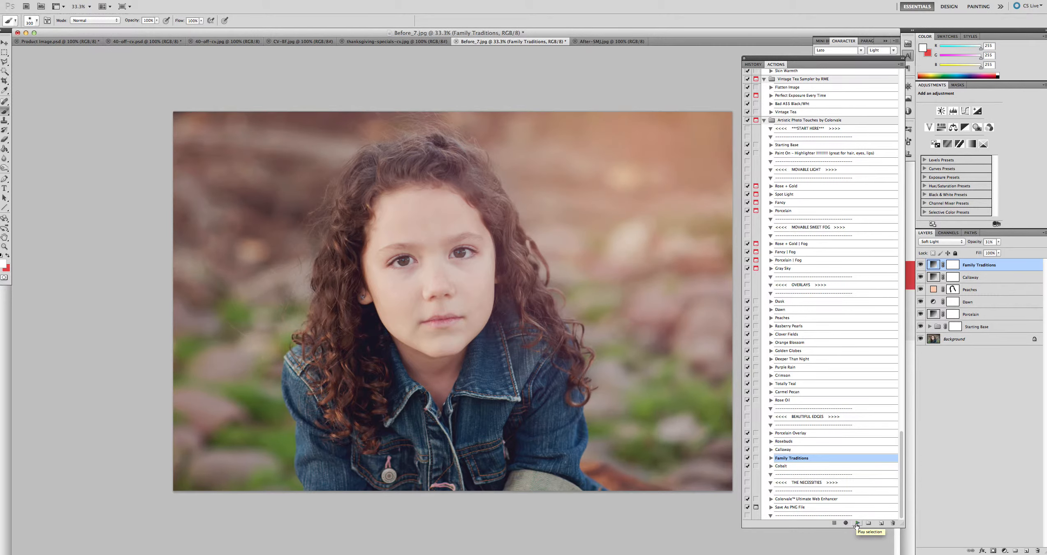
# - Mask the Family Traditions effect off the girl's hair by painting black on its layer mask
pyautogui.click(954, 264)
pyautogui.press('d')
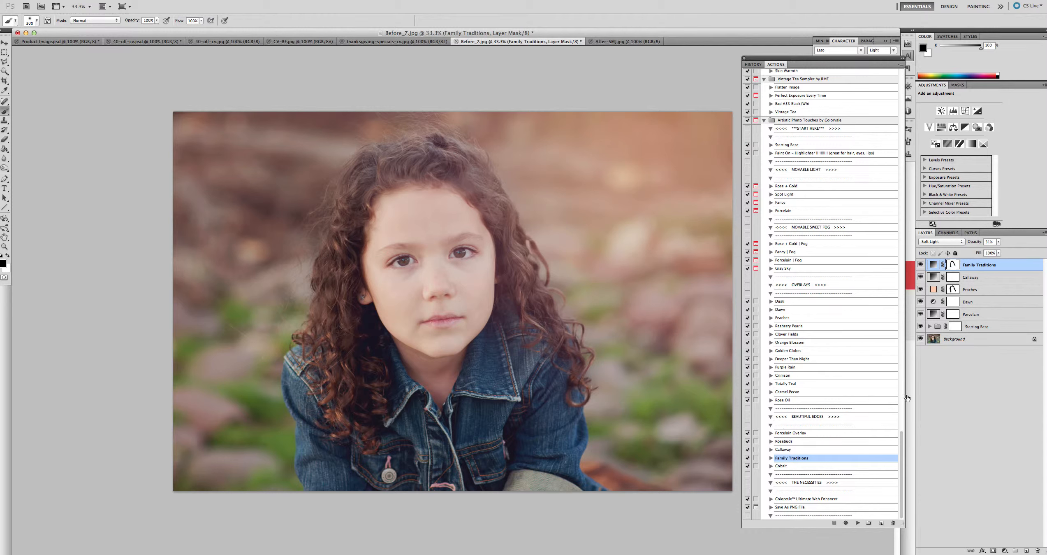
# - Run the Paint On - Highlighter action from the Background layer
pyautogui.click(958, 342)
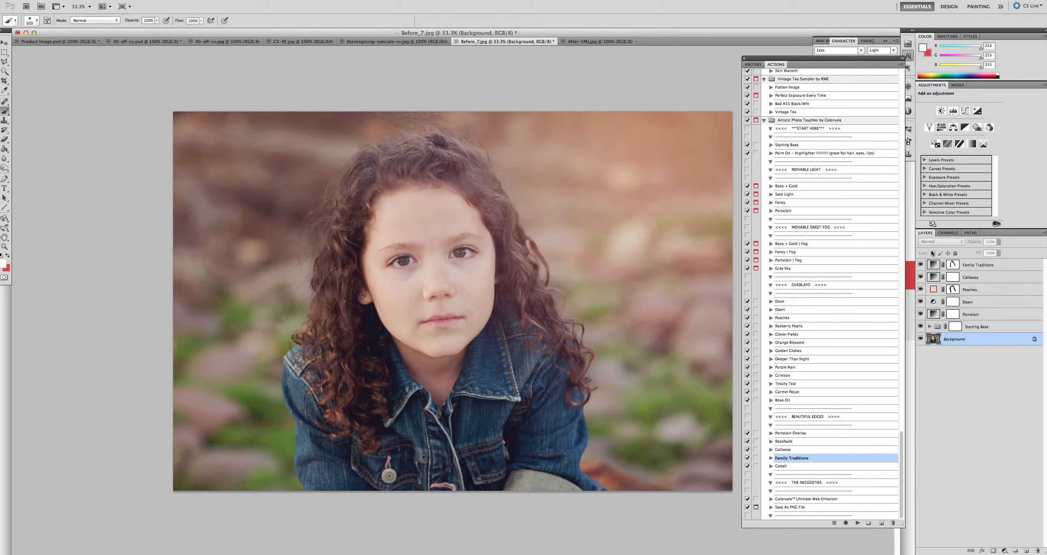
pyautogui.click(790, 155)
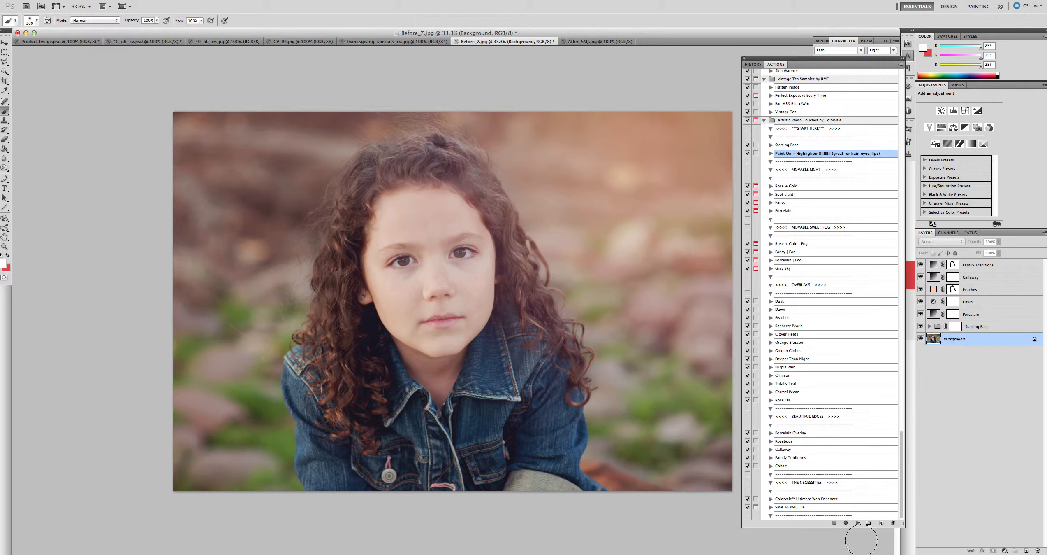
pyautogui.click(857, 522)
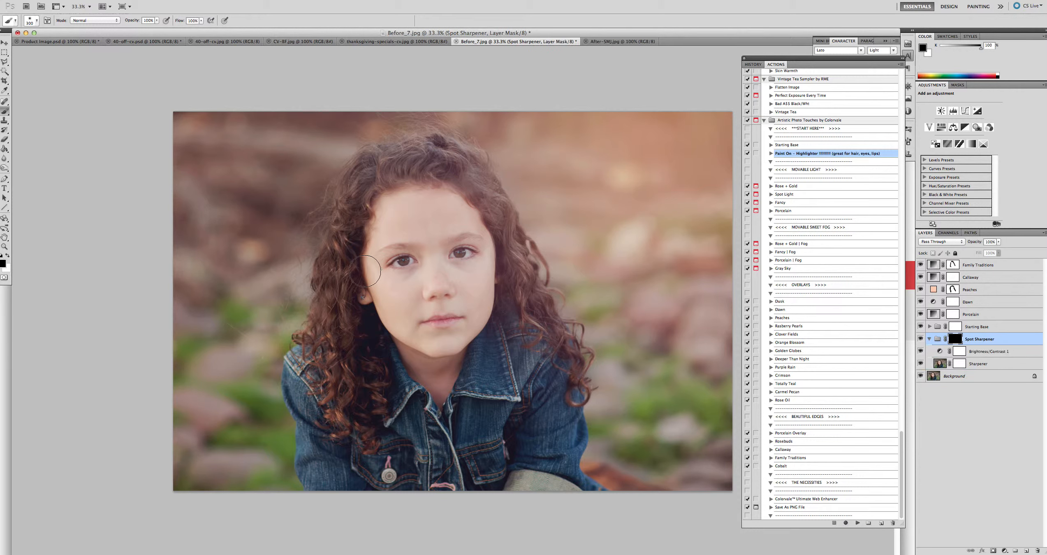
# - Paint white on the Spot Sharpener mask over the hair, eyes and lips, using a smaller brush for fine details
pyautogui.press('x')
pyautogui.moveTo(352, 381)
pyautogui.mouseDown()
pyautogui.moveTo(336, 252)
pyautogui.moveTo(347, 344)
pyautogui.moveTo(358, 366)
pyautogui.moveTo(347, 301)
pyautogui.moveTo(367, 370)
pyautogui.moveTo(348, 267)
pyautogui.moveTo(354, 192)
pyautogui.moveTo(373, 170)
pyautogui.moveTo(407, 162)
pyautogui.moveTo(488, 185)
pyautogui.moveTo(455, 161)
pyautogui.moveTo(580, 380)
pyautogui.moveTo(529, 248)
pyautogui.moveTo(465, 159)
pyautogui.moveTo(444, 152)
pyautogui.moveTo(471, 233)
pyautogui.mouseUp()
pyautogui.moveTo(458, 266); pyautogui.dragTo(455, 269)
pyautogui.press('[')
pyautogui.press('[')
pyautogui.press('[')
pyautogui.press('[')
pyautogui.press('[')
pyautogui.moveTo(397, 261); pyautogui.dragTo(397, 262)
pyautogui.moveTo(434, 321); pyautogui.dragTo(450, 320)
# - Enlarge the brush again and collapse the Spot Sharpener group
pyautogui.press(']')
pyautogui.press(']')
pyautogui.press(']')
pyautogui.press(']')
pyautogui.press(']')
pyautogui.press(']')
pyautogui.press(']')
pyautogui.click(930, 339)
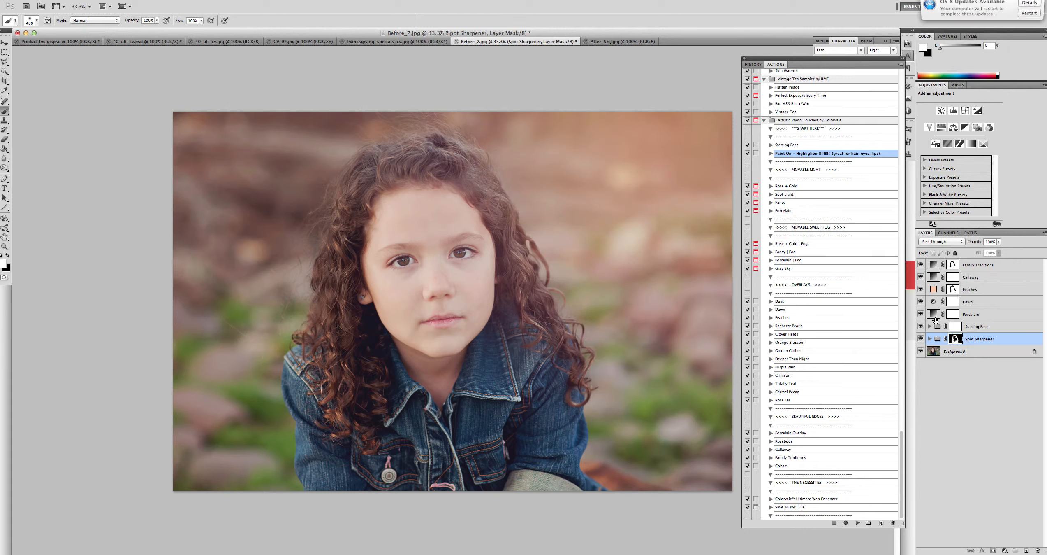
# - Revisit the opacity of Starting Base's Darken Middle Tones and Use For Over-Exposed layers, and compare the edit with the original photo
pyautogui.click(930, 327)
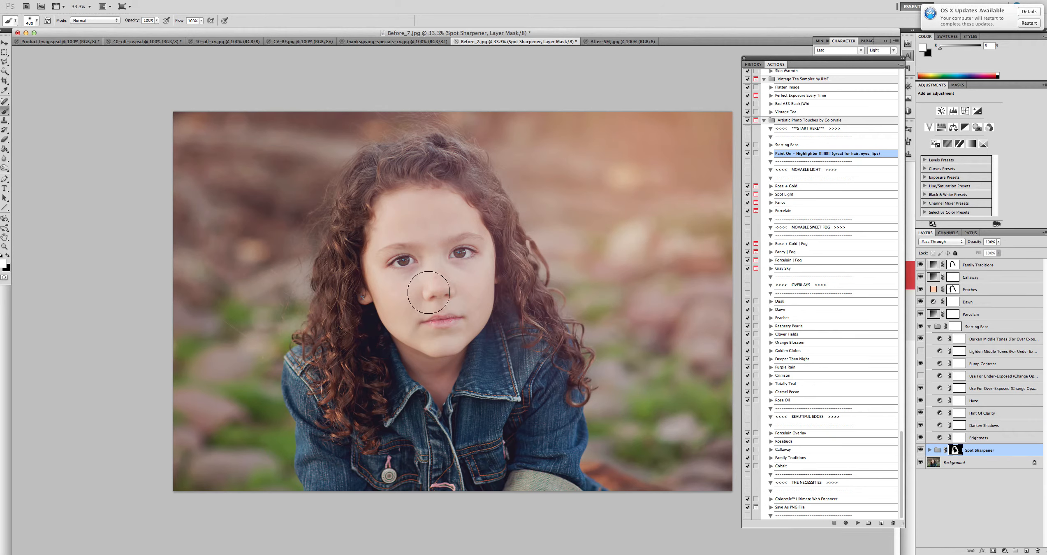
pyautogui.click(991, 339)
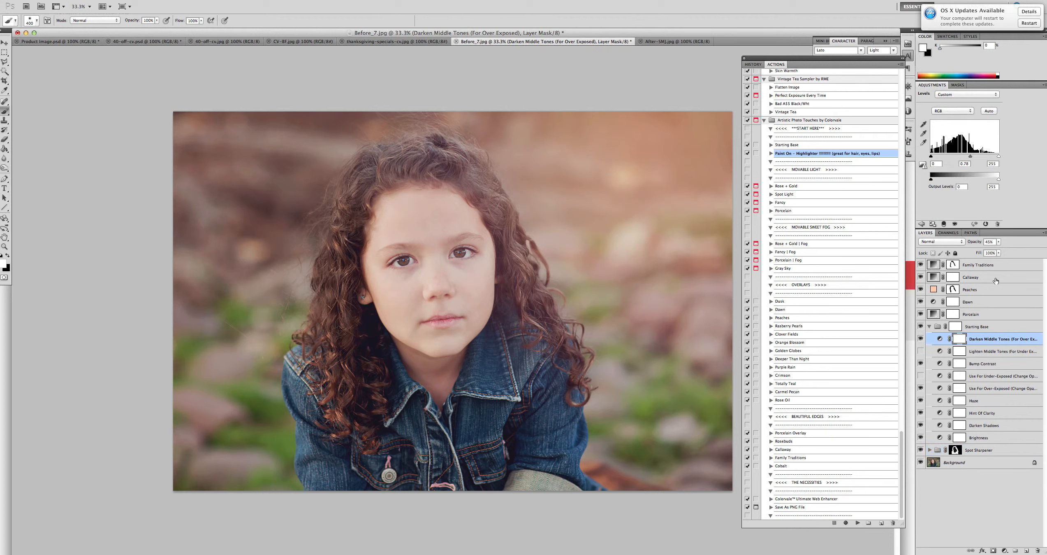
pyautogui.click(999, 243)
pyautogui.click(979, 390)
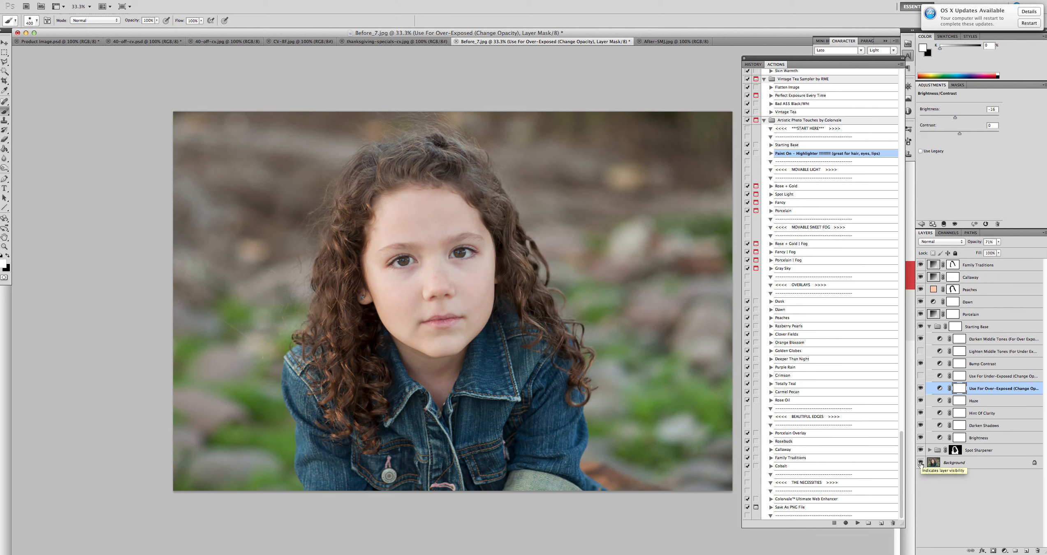
pyautogui.click(921, 463)
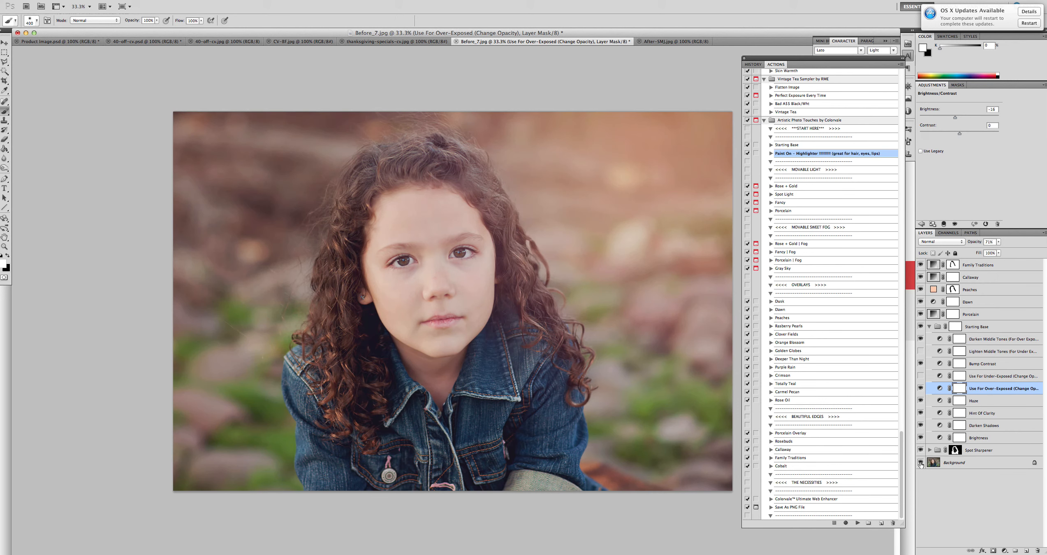